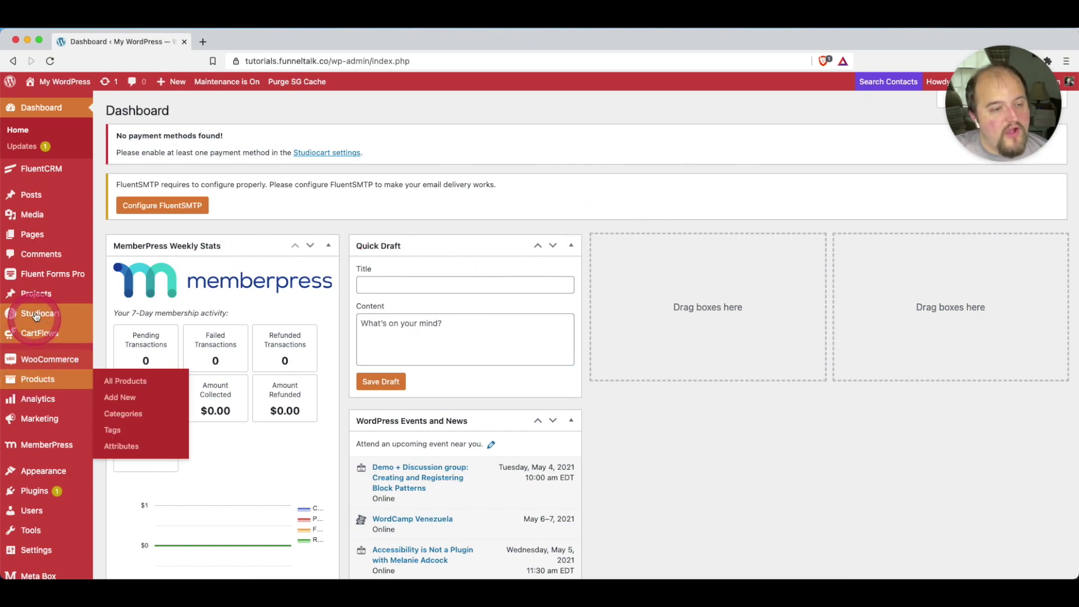
# Step: Start a new product in Studiocart and dismiss the block editor's welcome guide
pyautogui.moveTo(40, 315)
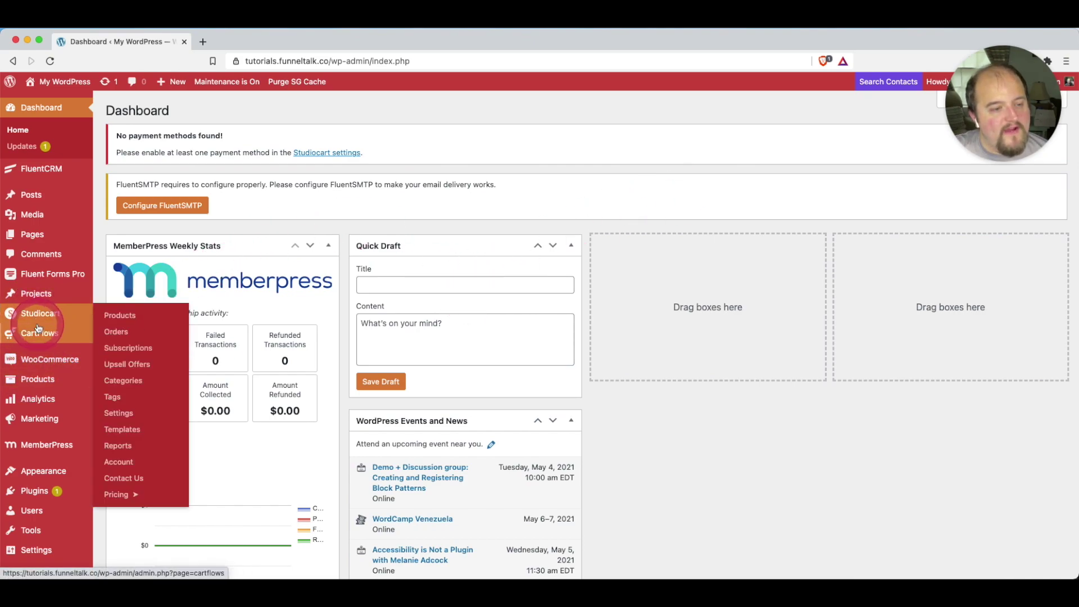
pyautogui.click(129, 314)
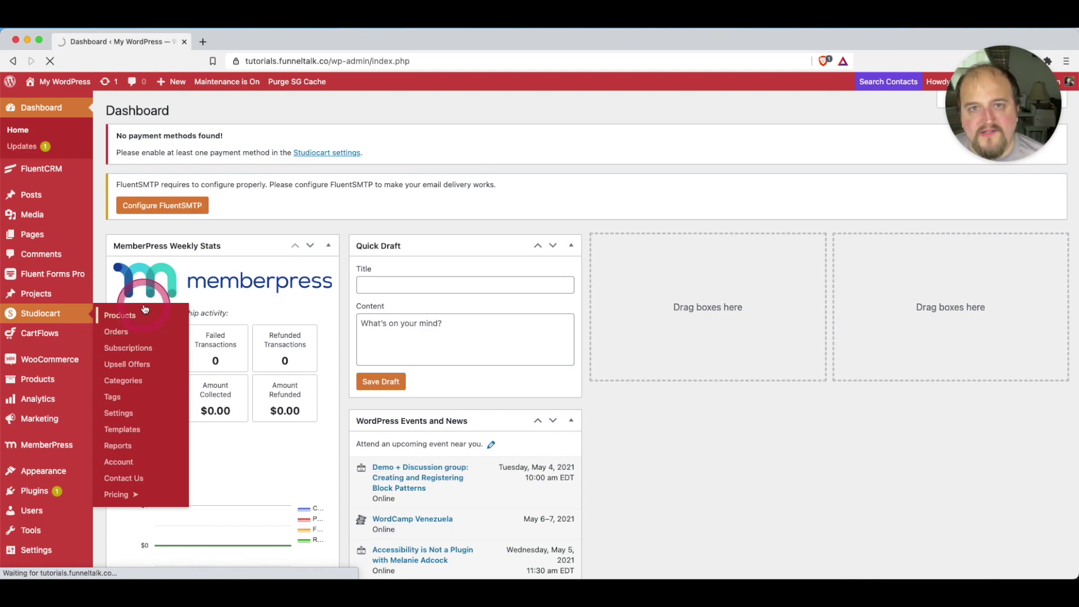
pyautogui.click(260, 241)
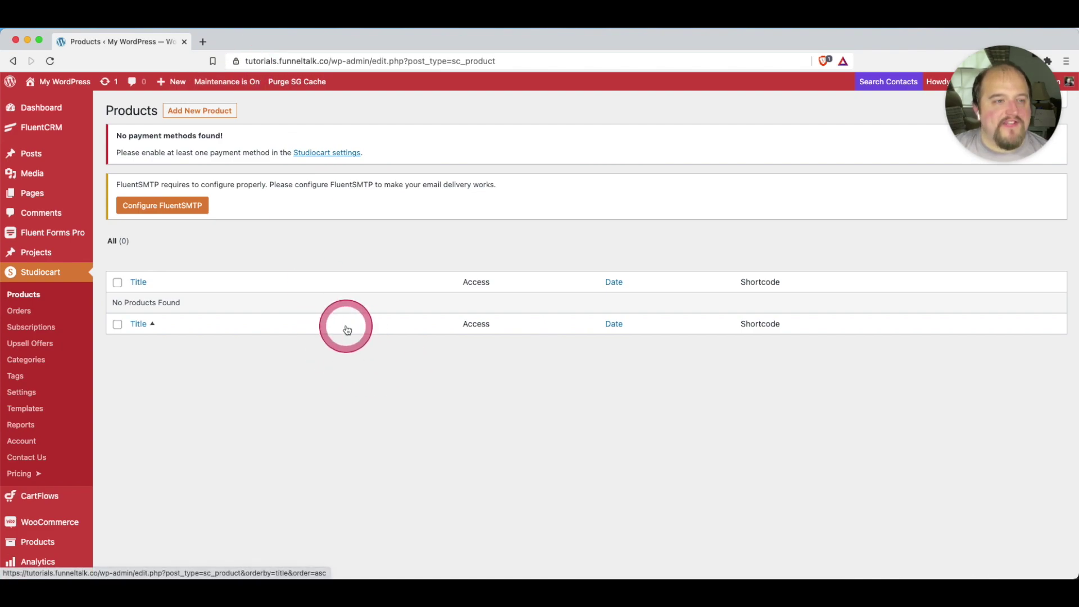
pyautogui.click(203, 109)
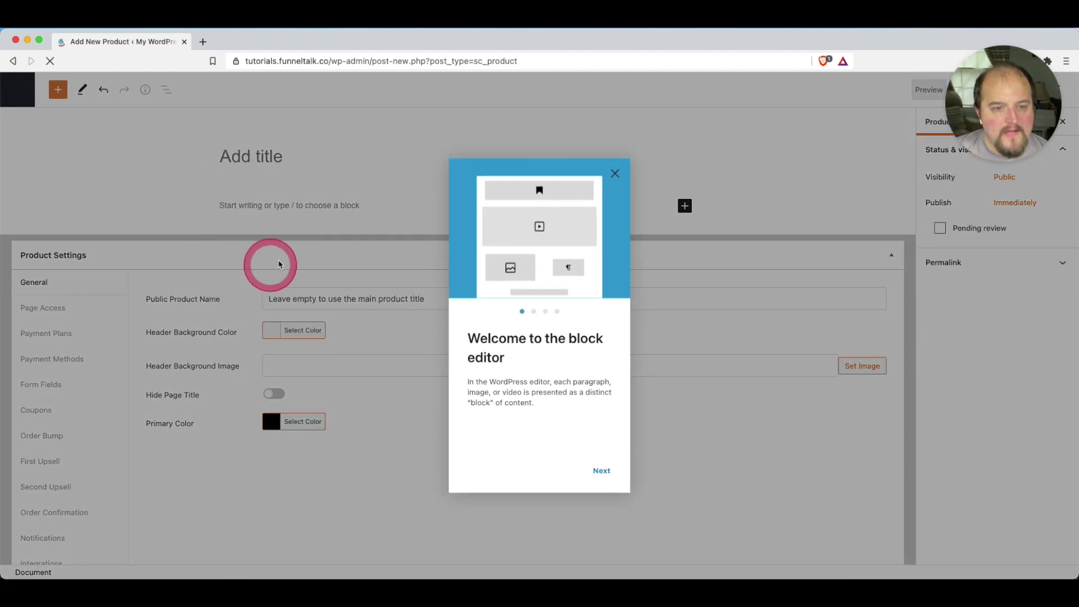
pyautogui.click(611, 173)
# Step: Title the new product "Course" and publish it
pyautogui.click(294, 156)
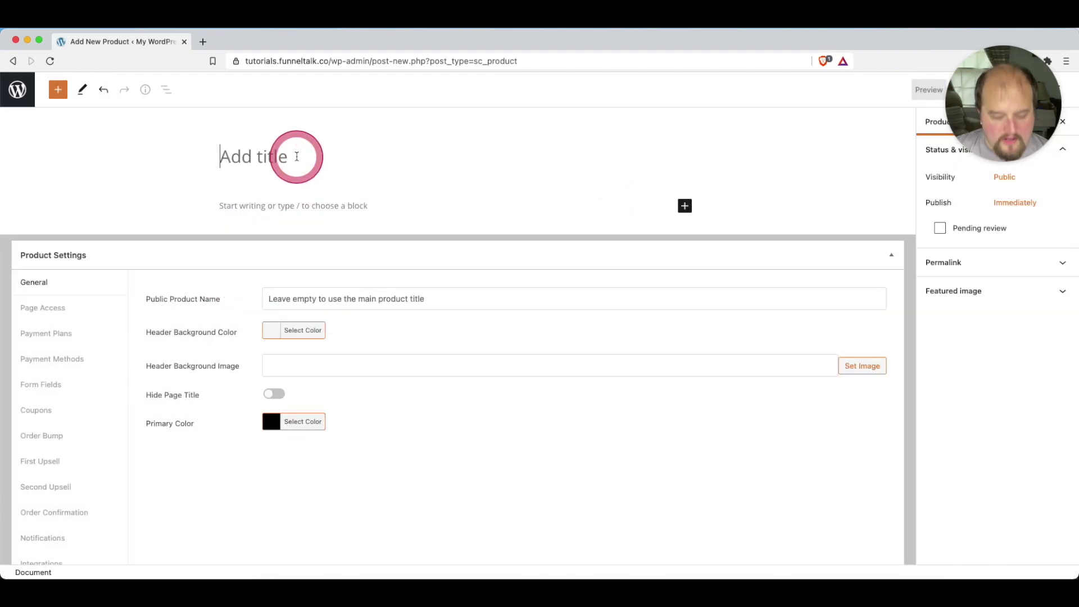
pyautogui.write('Course')
pyautogui.click(1059, 260)
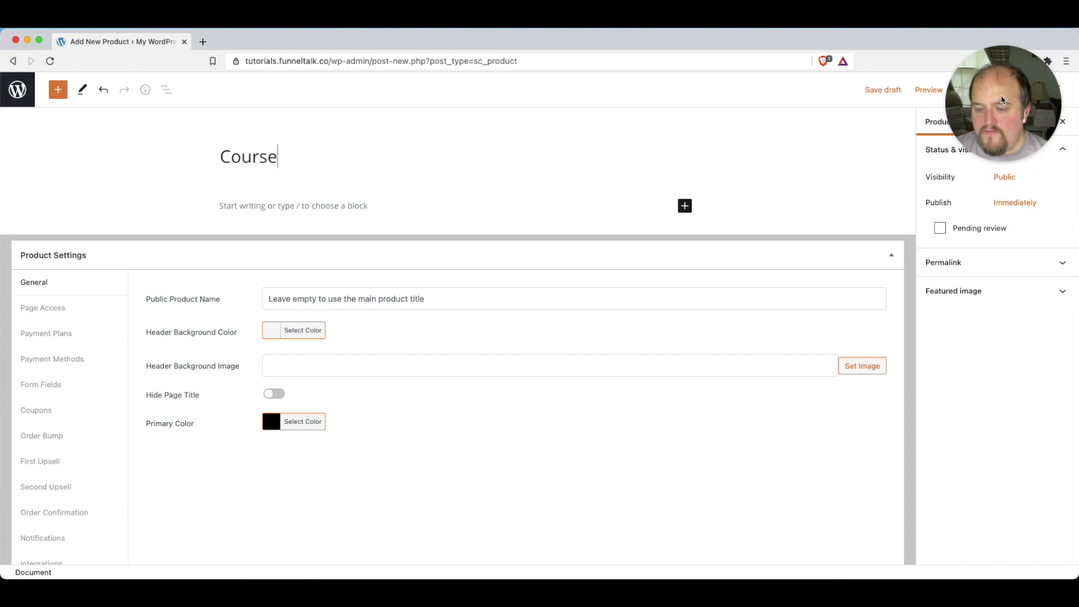
pyautogui.click(930, 262)
pyautogui.click(967, 91)
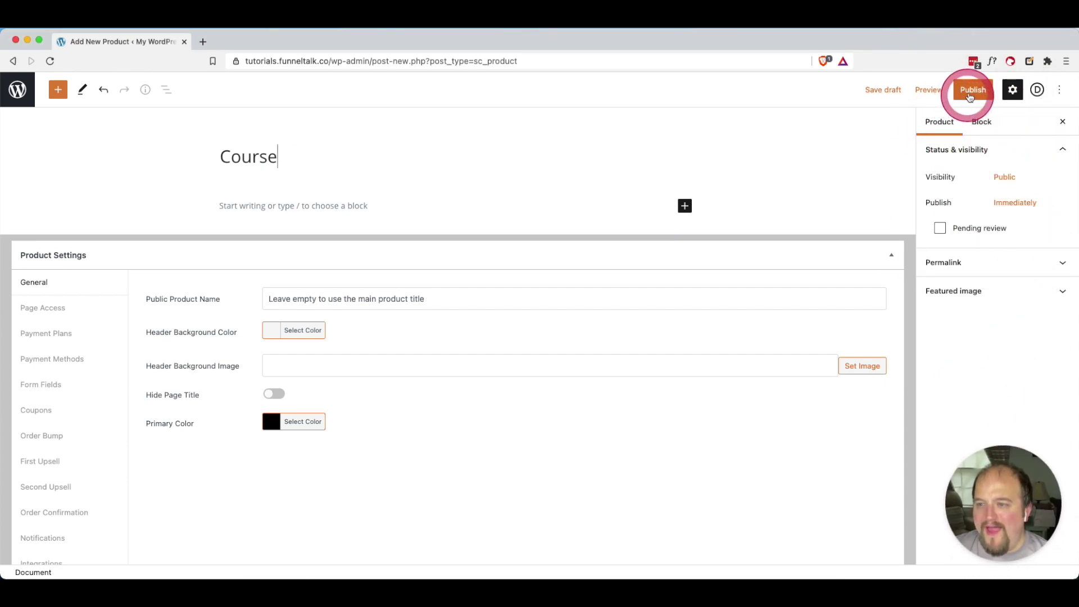
pyautogui.click(947, 101)
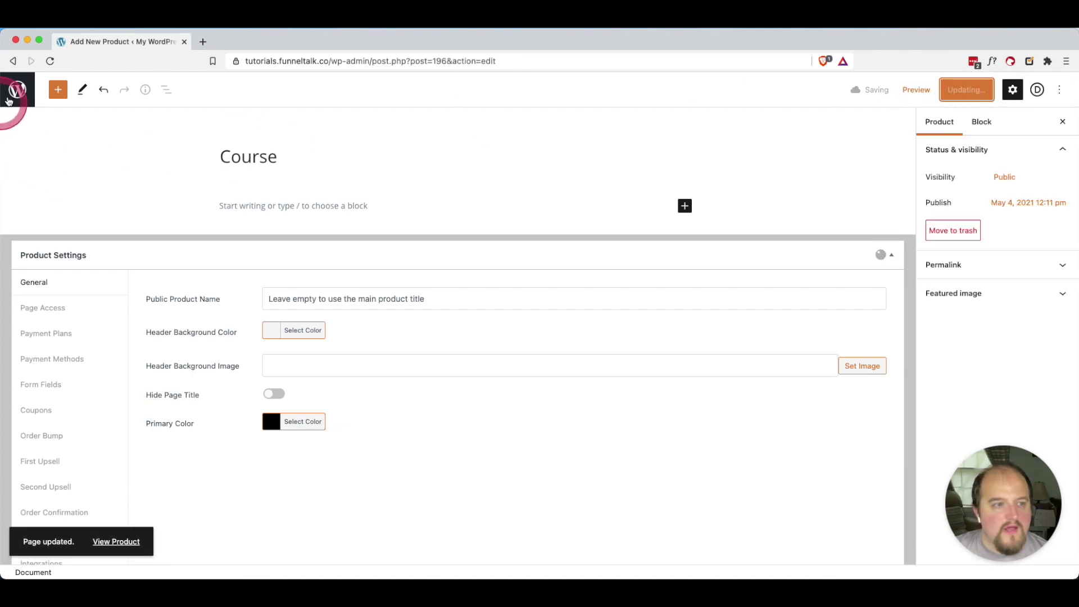
# Step: Create and publish a second Studiocart product titled "Workbook", and return to the product list
pyautogui.click(23, 87)
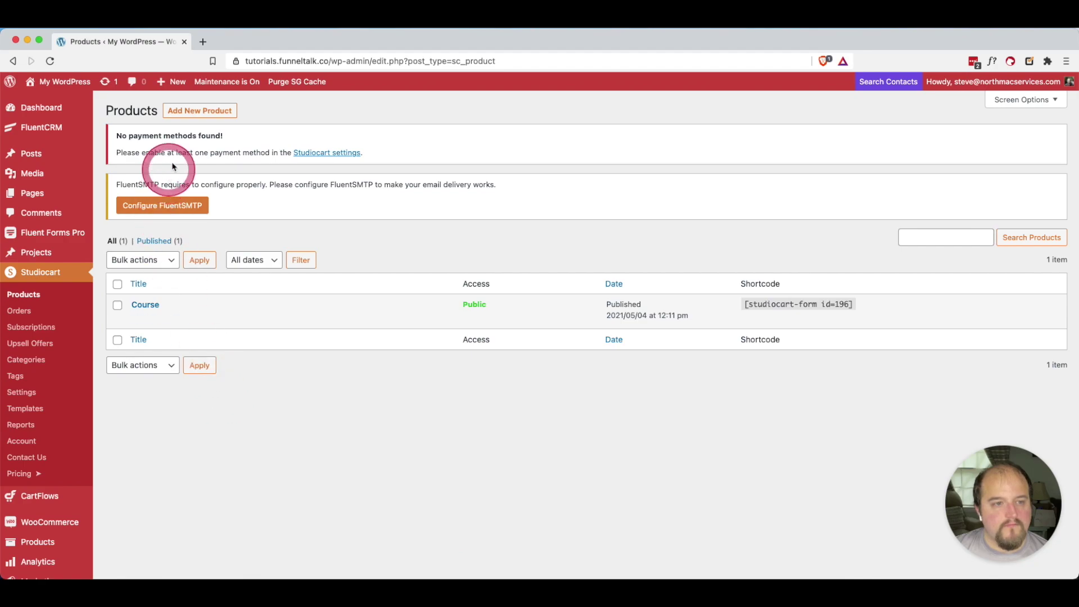
pyautogui.click(201, 110)
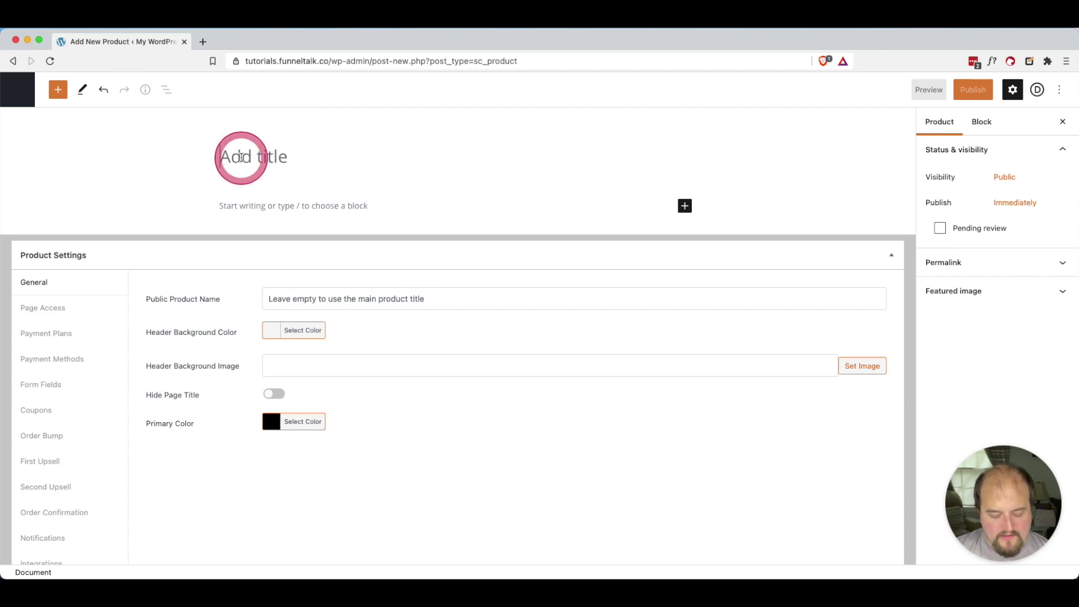
pyautogui.write('Work')
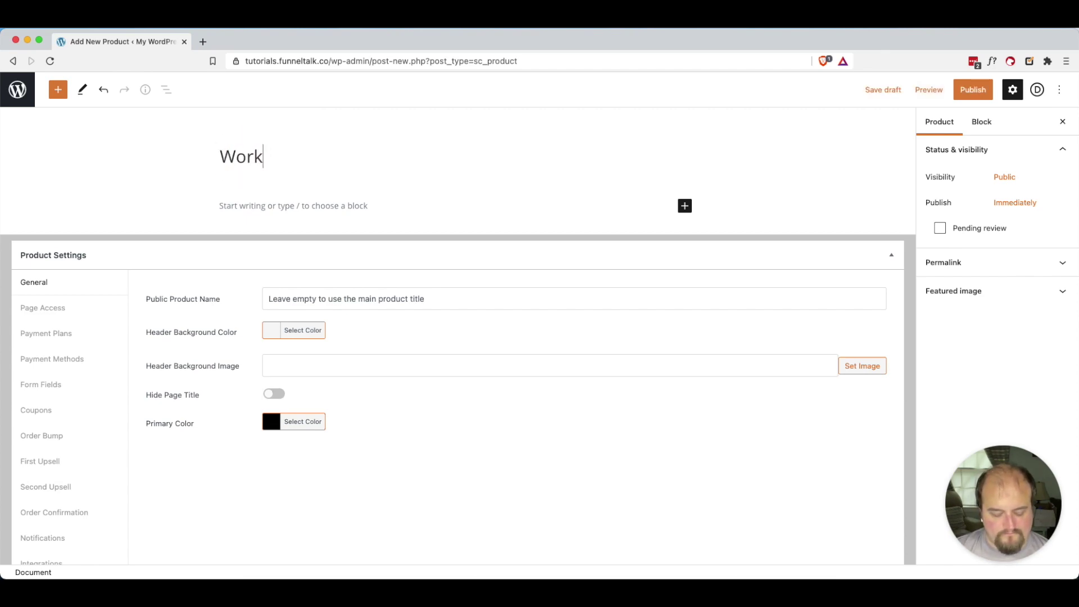
pyautogui.write('book')
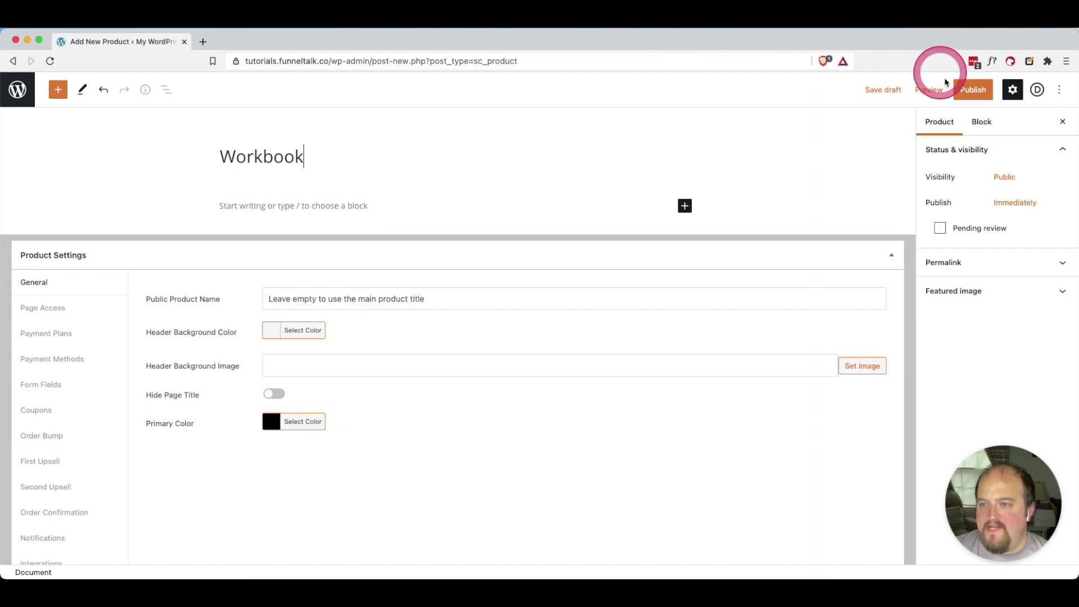
pyautogui.click(973, 89)
pyautogui.click(964, 90)
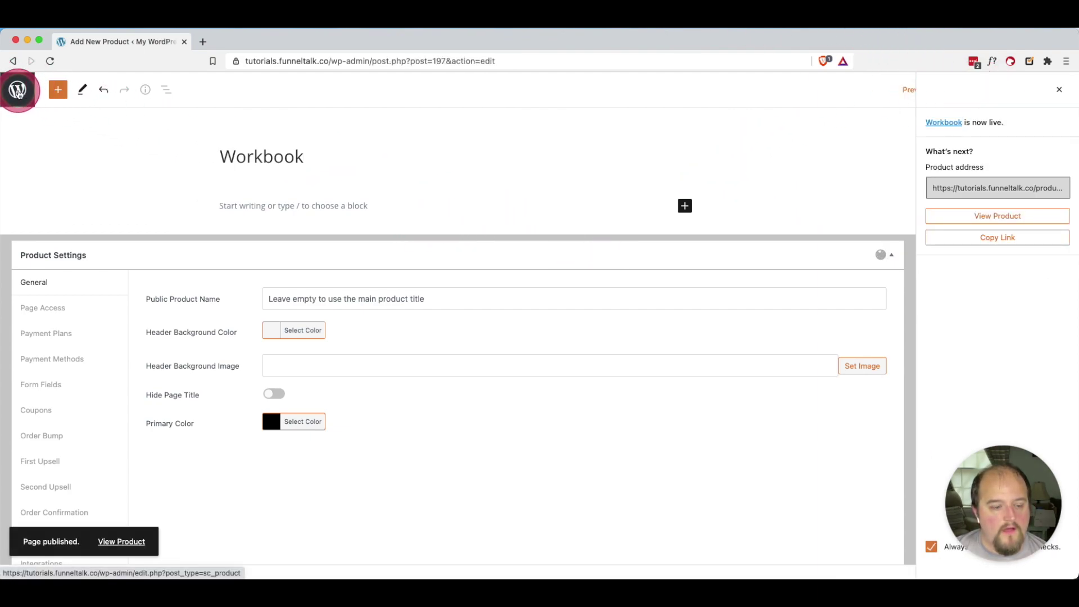
pyautogui.click(18, 90)
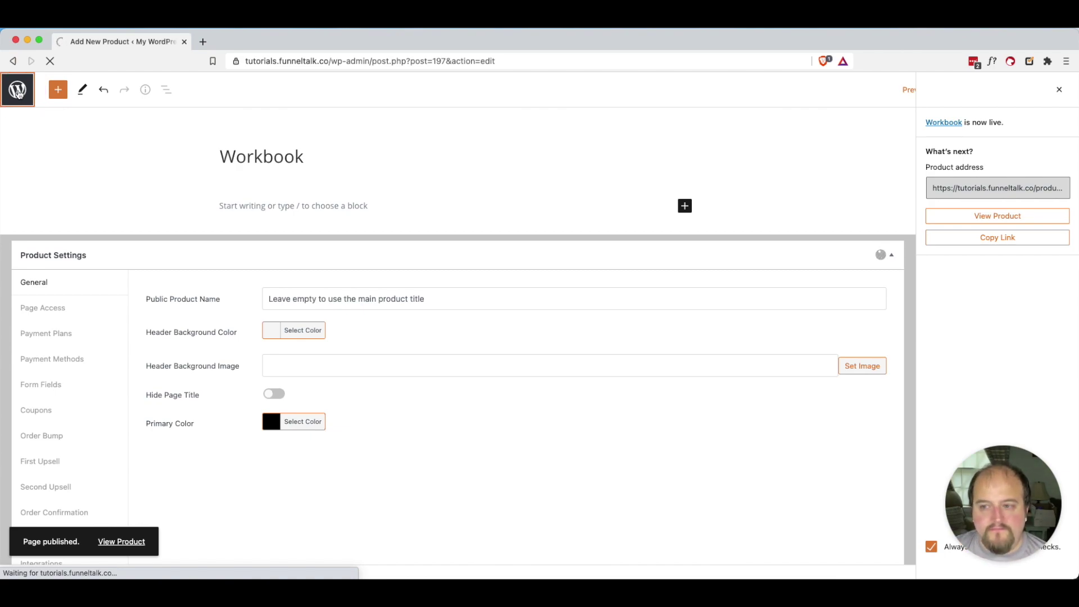
pyautogui.click(443, 278)
pyautogui.click(520, 85)
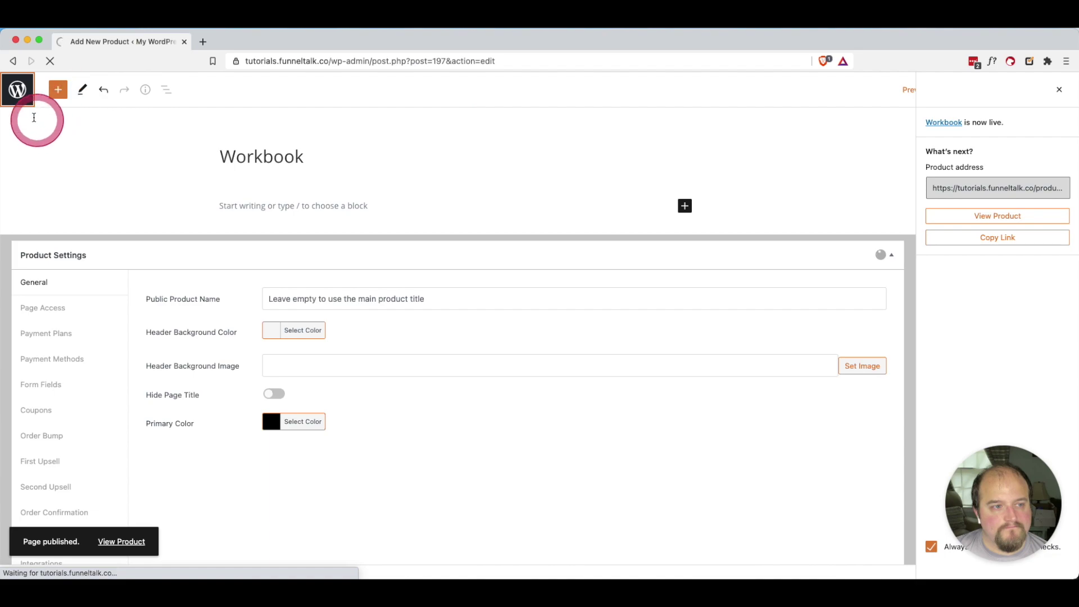
pyautogui.click(23, 93)
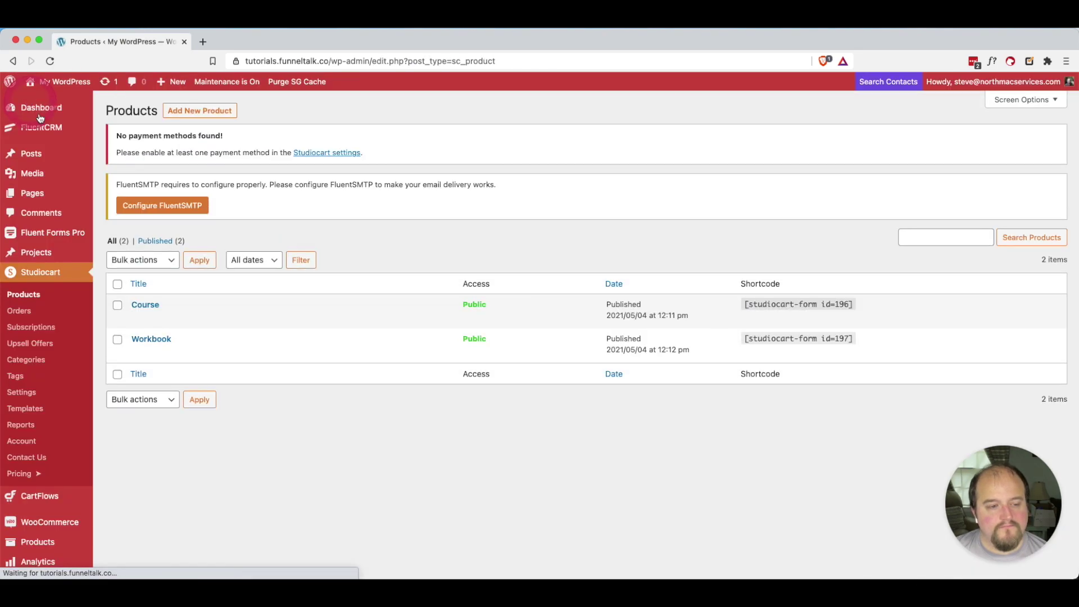
# Step: Open the Course product for editing and enable its order bump
pyautogui.click(144, 311)
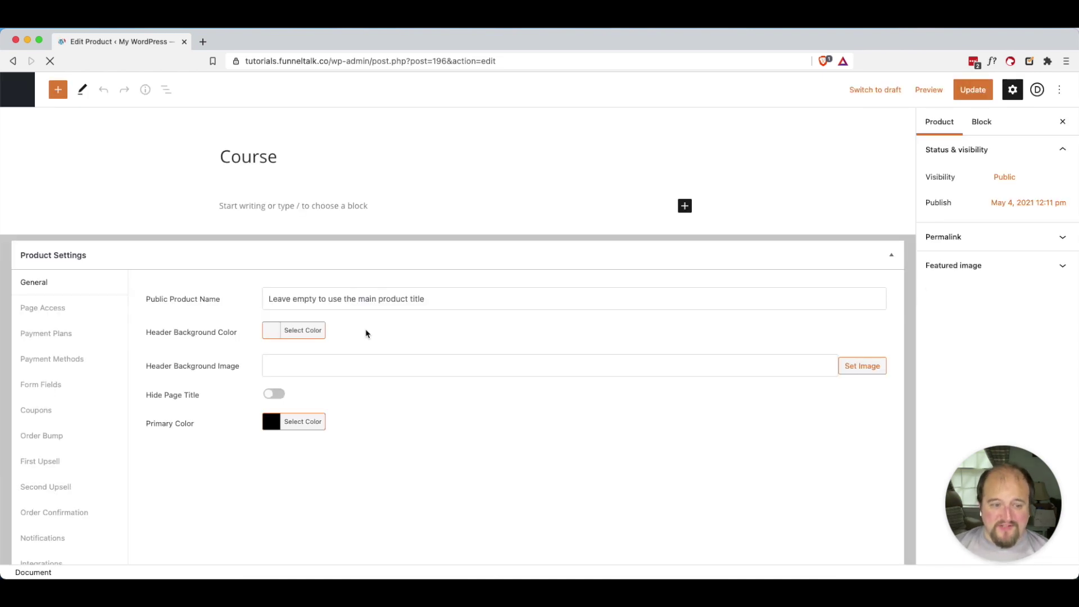
pyautogui.scroll(-2, 366, 333)
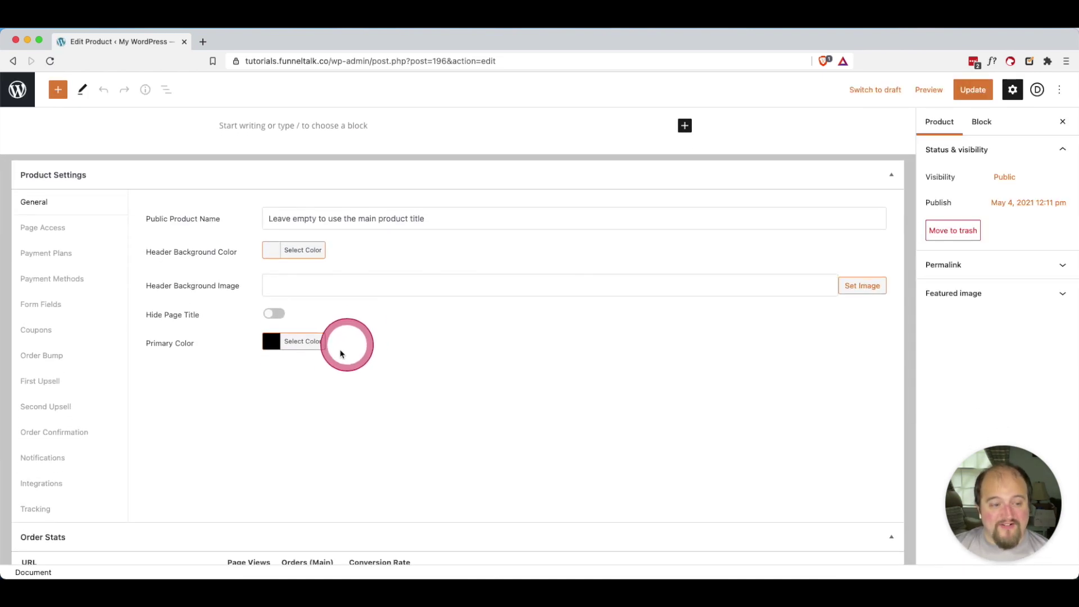
pyautogui.scroll(-1, 94, 340)
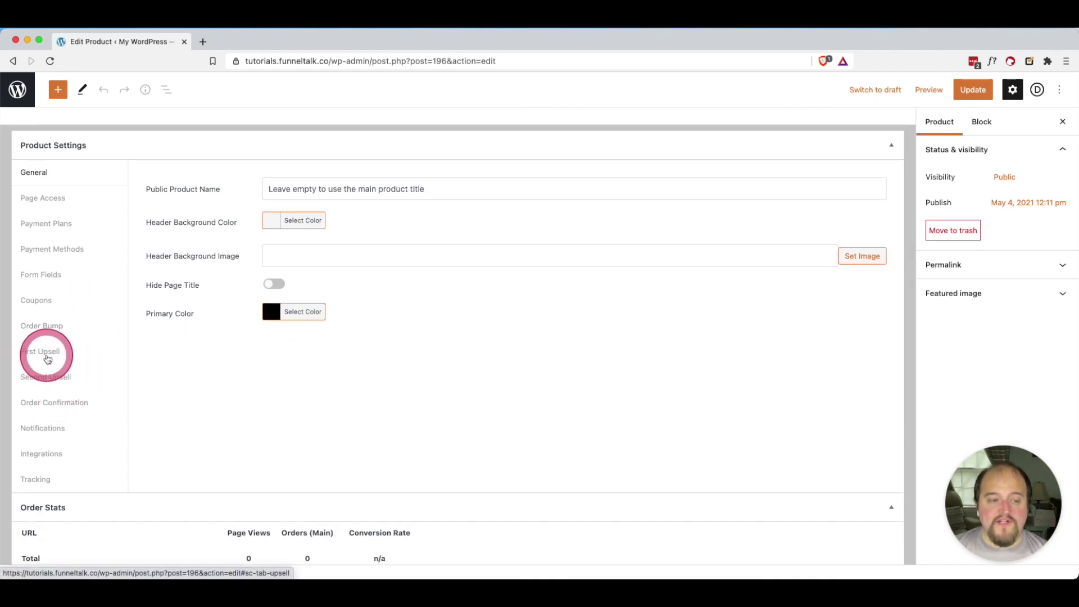
pyautogui.click(58, 330)
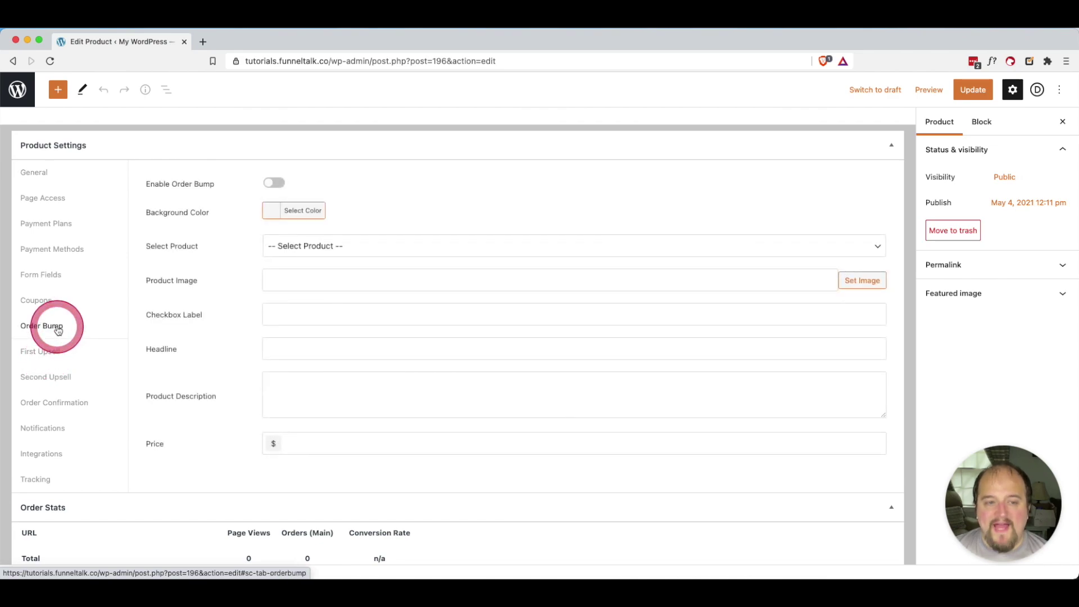
pyautogui.click(279, 183)
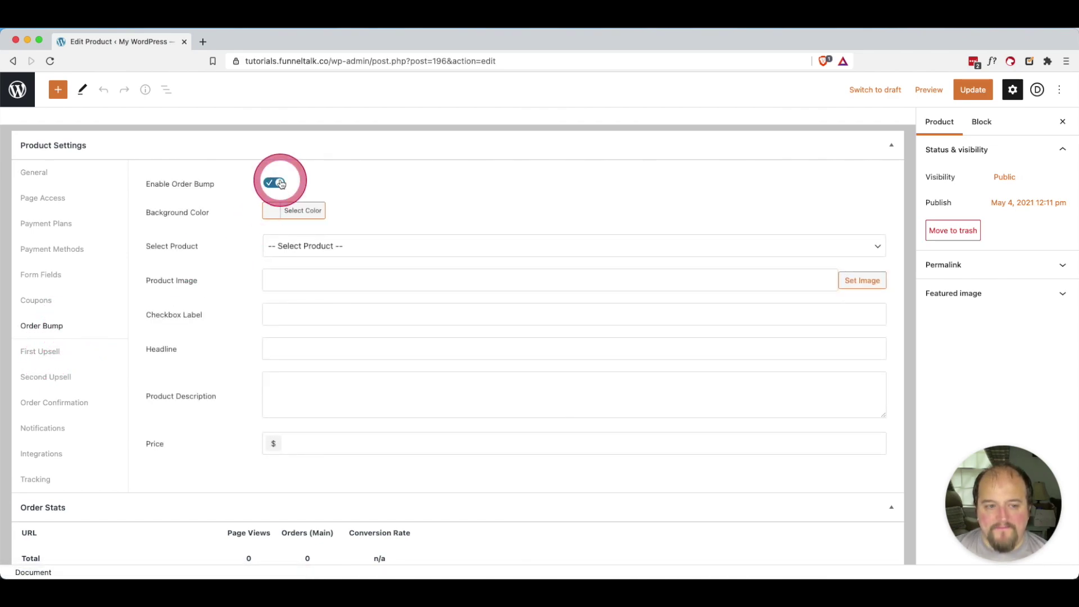
# Step: Choose Workbook as the order bump's product, leaving the background color at its default
pyautogui.click(293, 211)
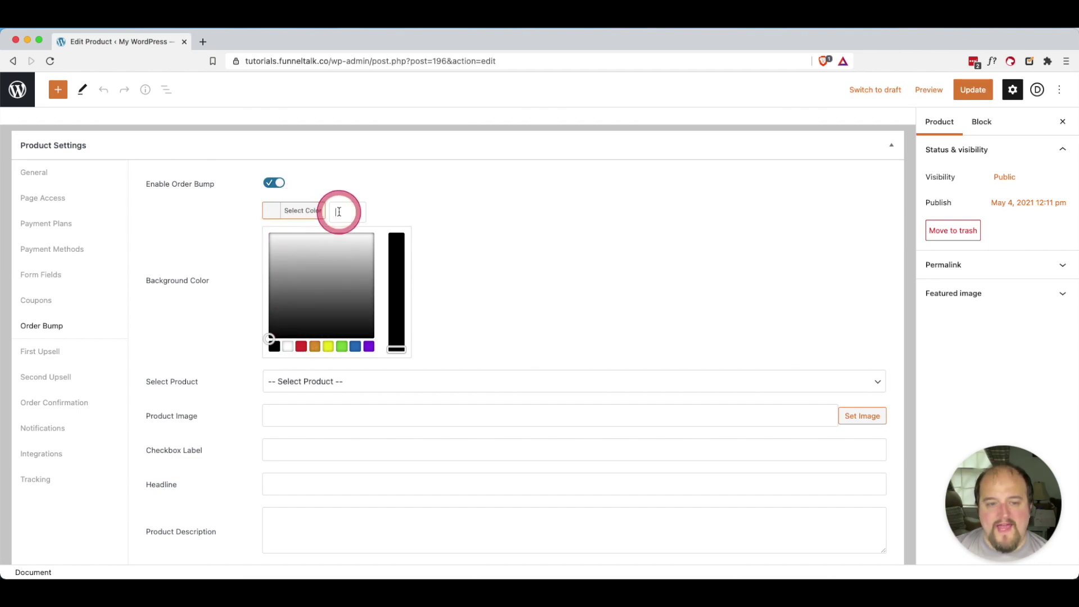
pyautogui.click(312, 210)
pyautogui.click(272, 247)
pyautogui.click(318, 258)
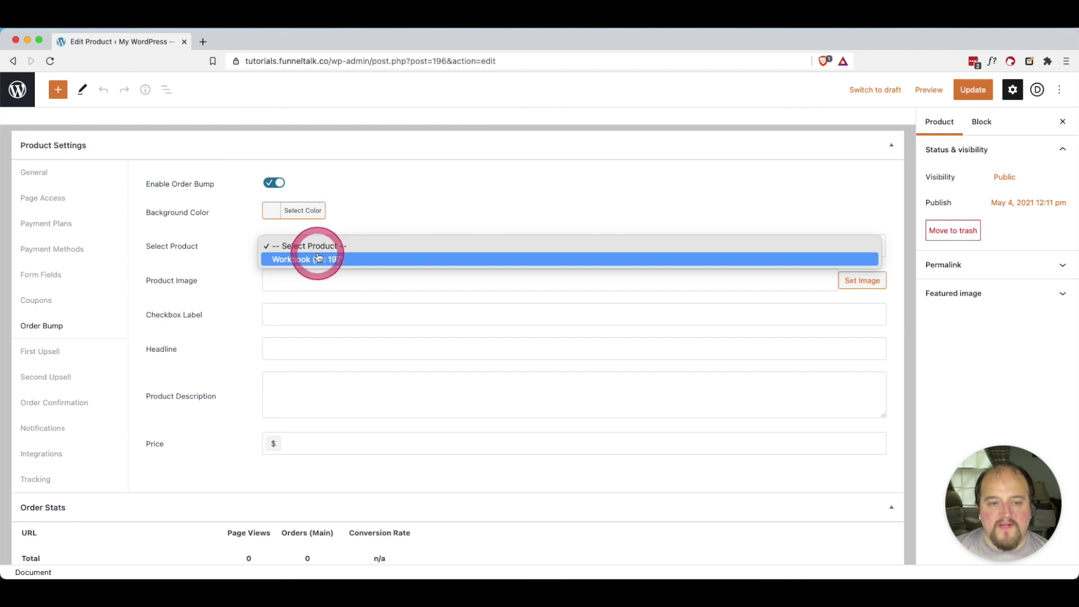
pyautogui.click(385, 259)
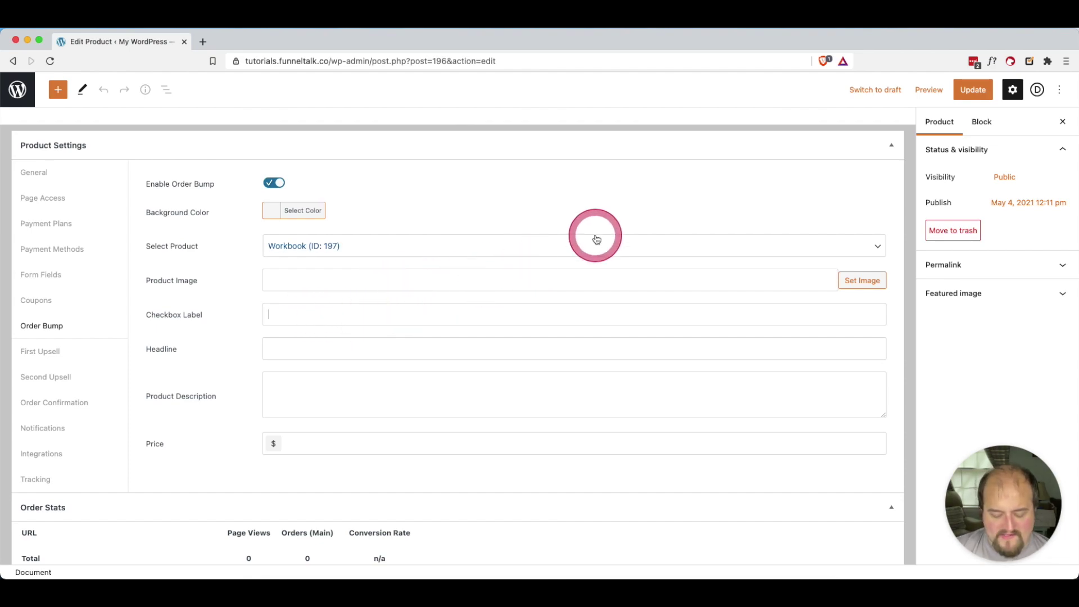
# Step: Set the order bump's checkbox label to "Yes, I'd like the workbook too!"
pyautogui.write("Yes, I'd")
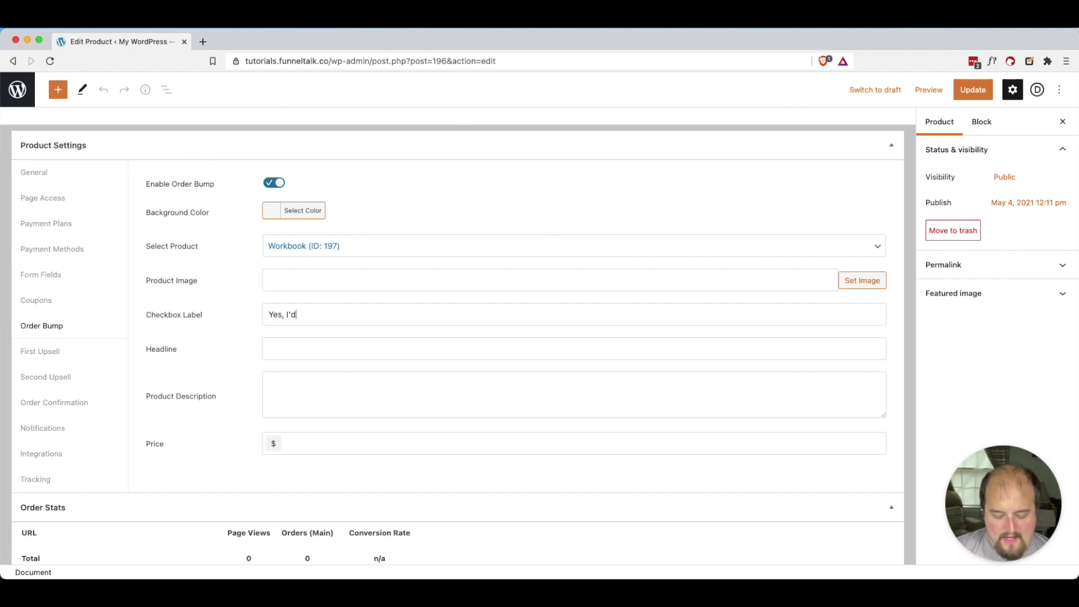
pyautogui.write(' like the wook')
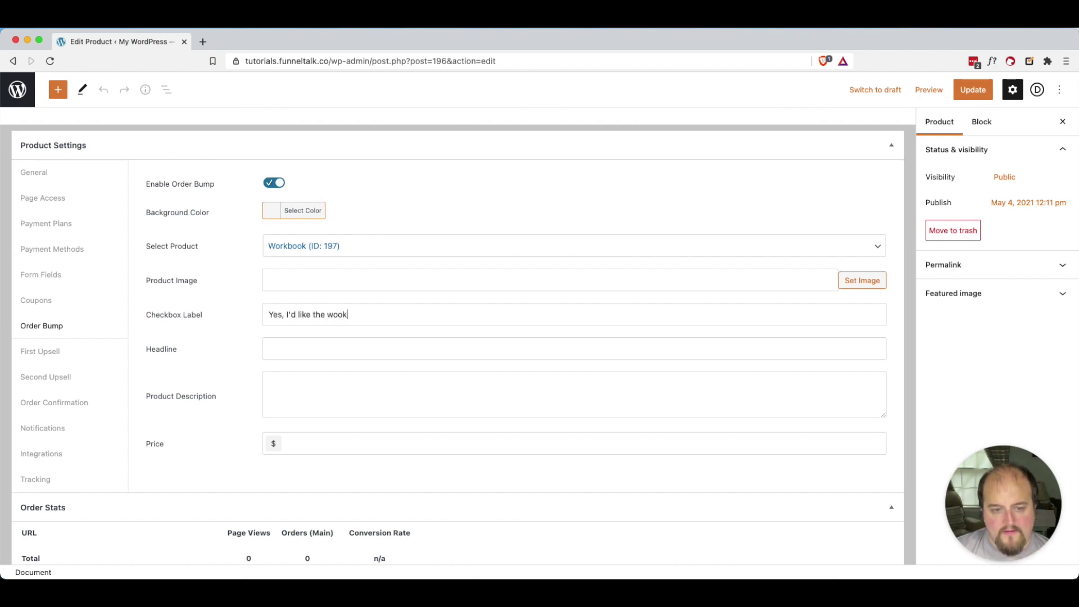
pyautogui.write('book too')
pyautogui.press('BackSpace')
pyautogui.hotkey('alt', 'BackSpace')
pyautogui.hotkey('alt', 'BackSpace')
pyautogui.write('workbook too!')
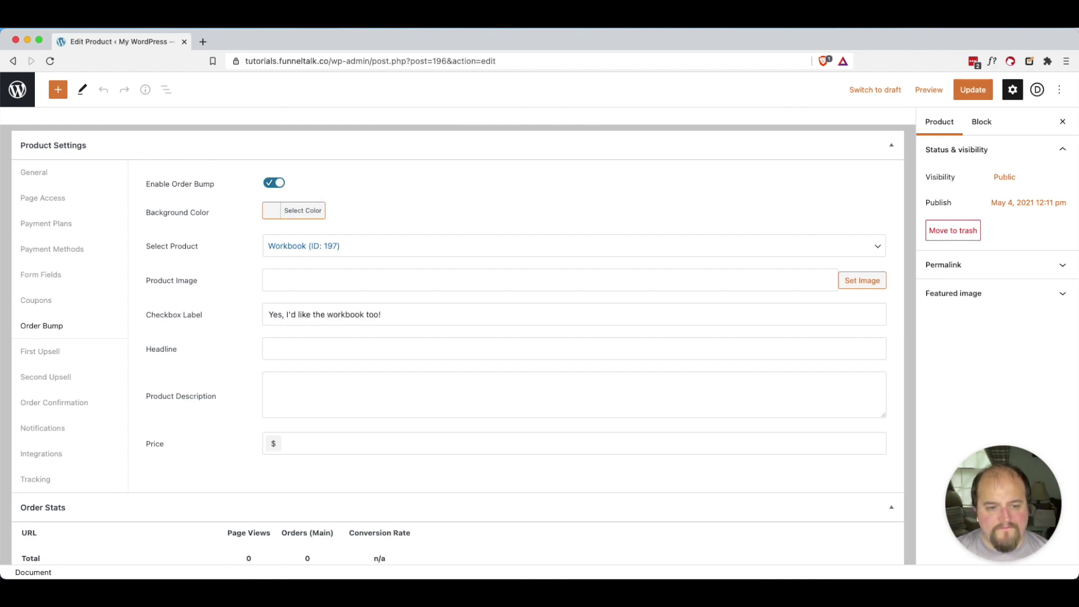
# Step: Enter the order bump headline "Would you like the workbook?" and the placeholder product description "jkbsdcbjkdscjdckj dck bjdckj ;"
pyautogui.click(269, 349)
pyautogui.write('Wo')
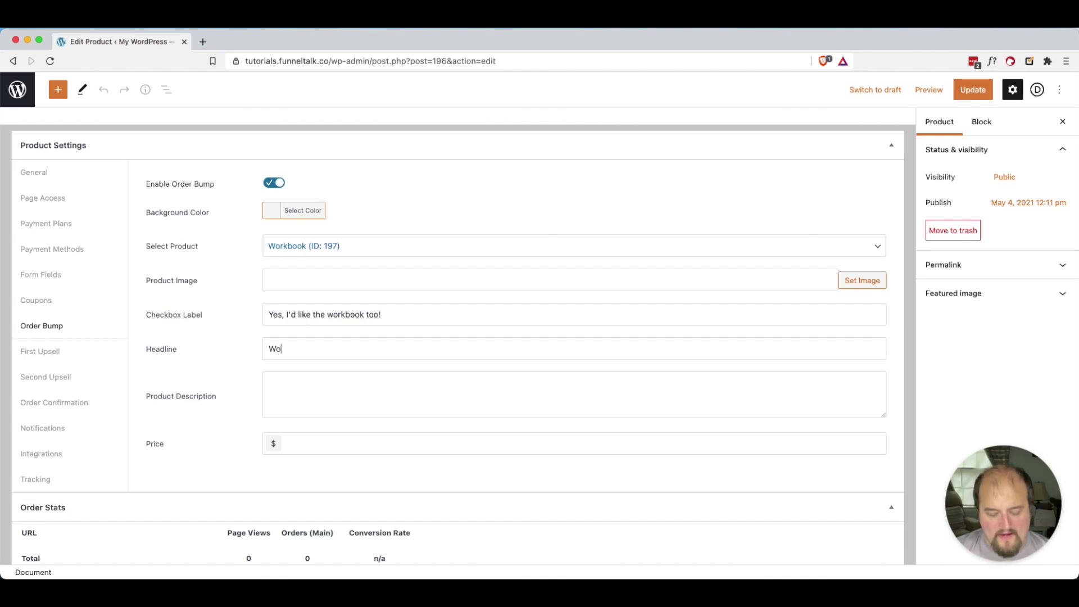
pyautogui.write('uld you like the')
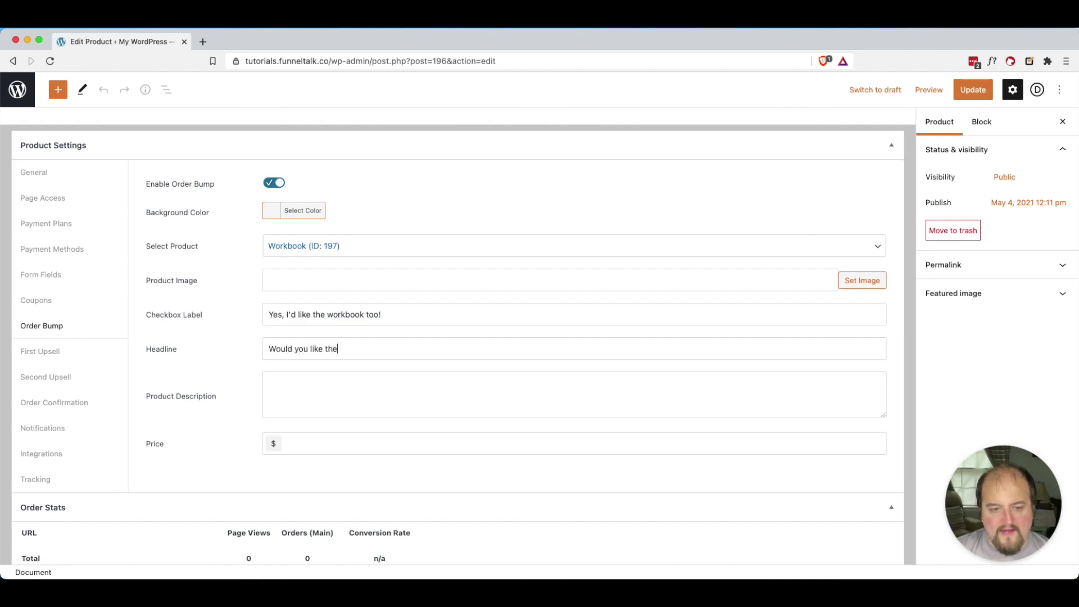
pyautogui.write(' workbook?')
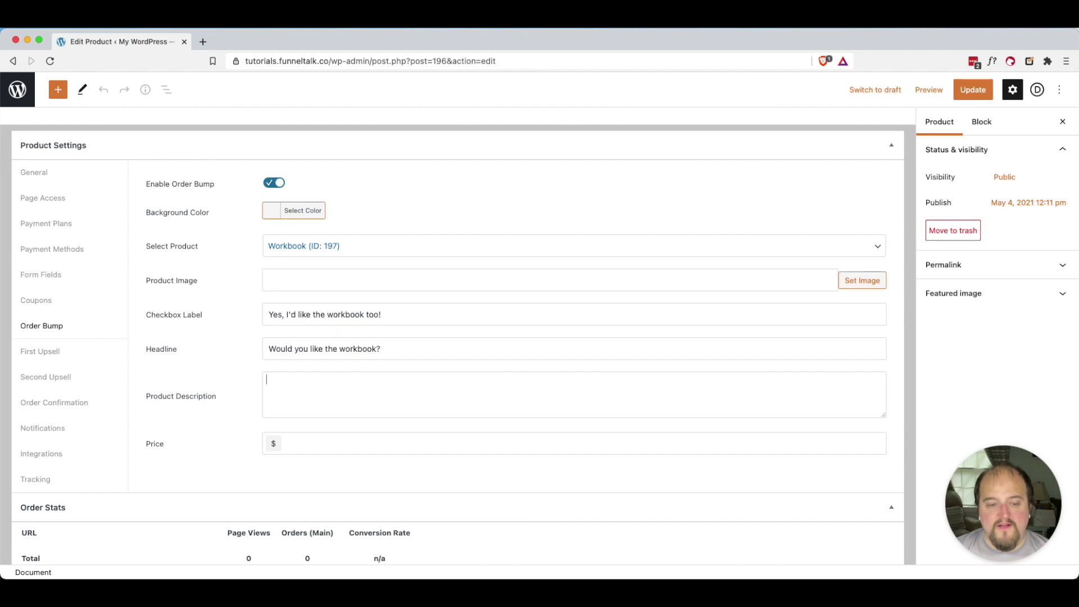
pyautogui.click(266, 379)
pyautogui.write('jkbsdcbjkdscjdckj dck bjdckj ;')
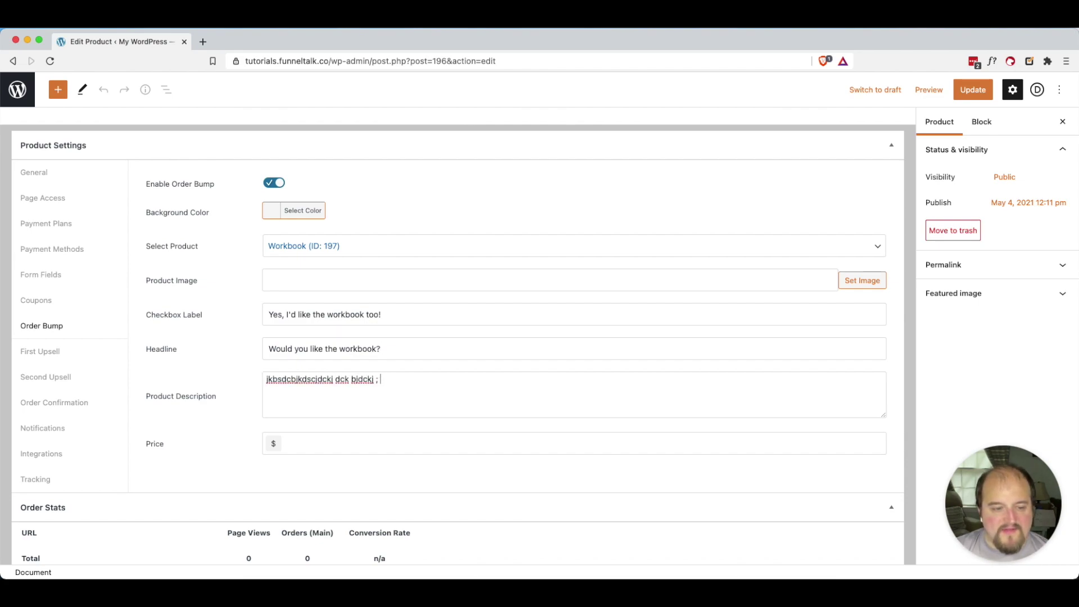
# Step: Set the order bump price to $37 and save the changes to the Course product
pyautogui.click(288, 443)
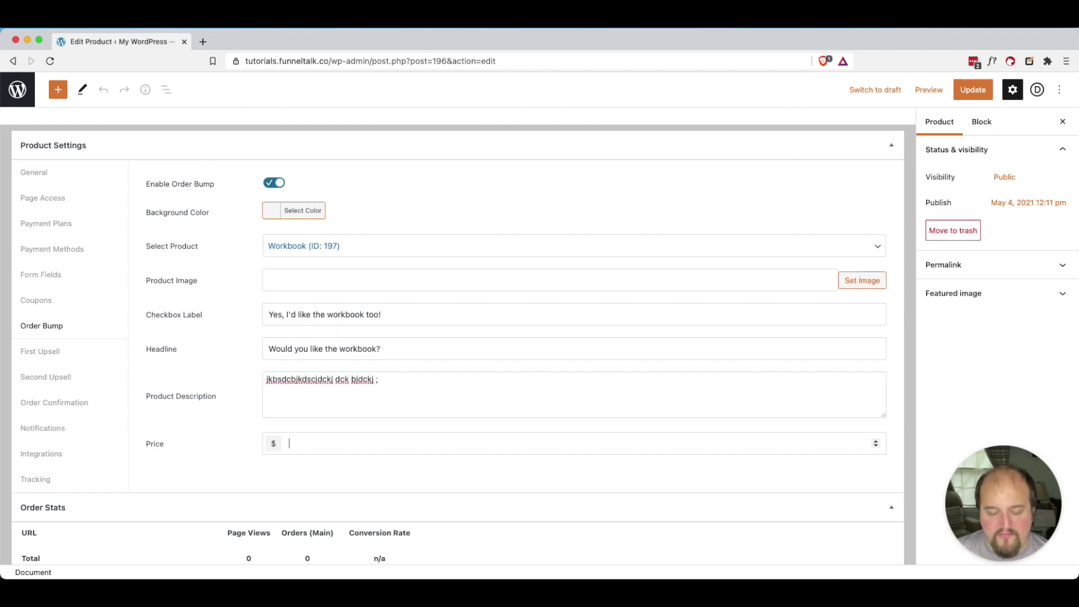
pyautogui.write('37')
pyautogui.press('Tab')
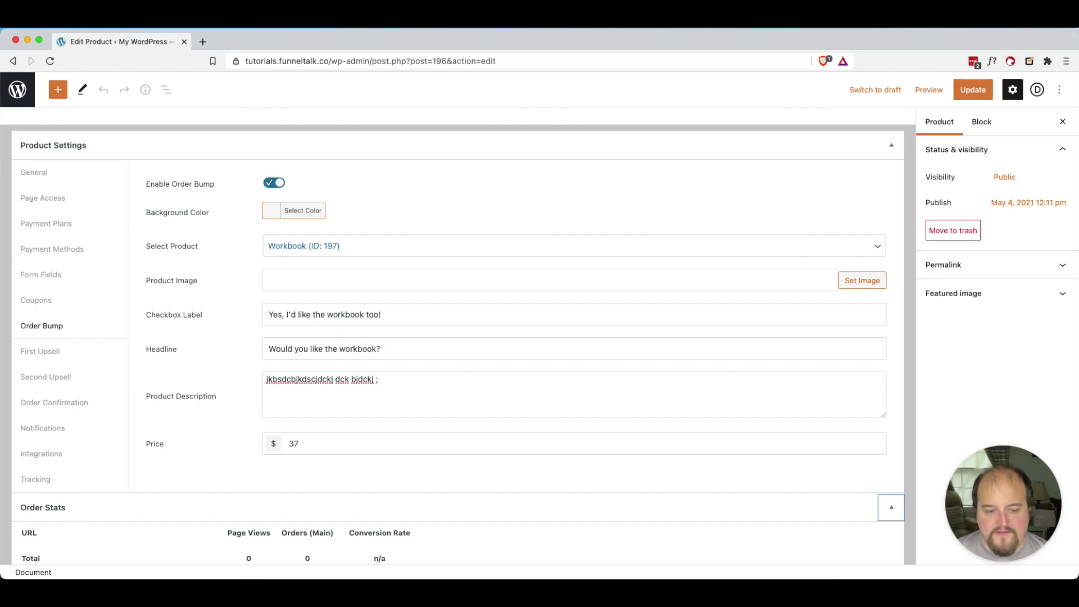
pyautogui.click(510, 218)
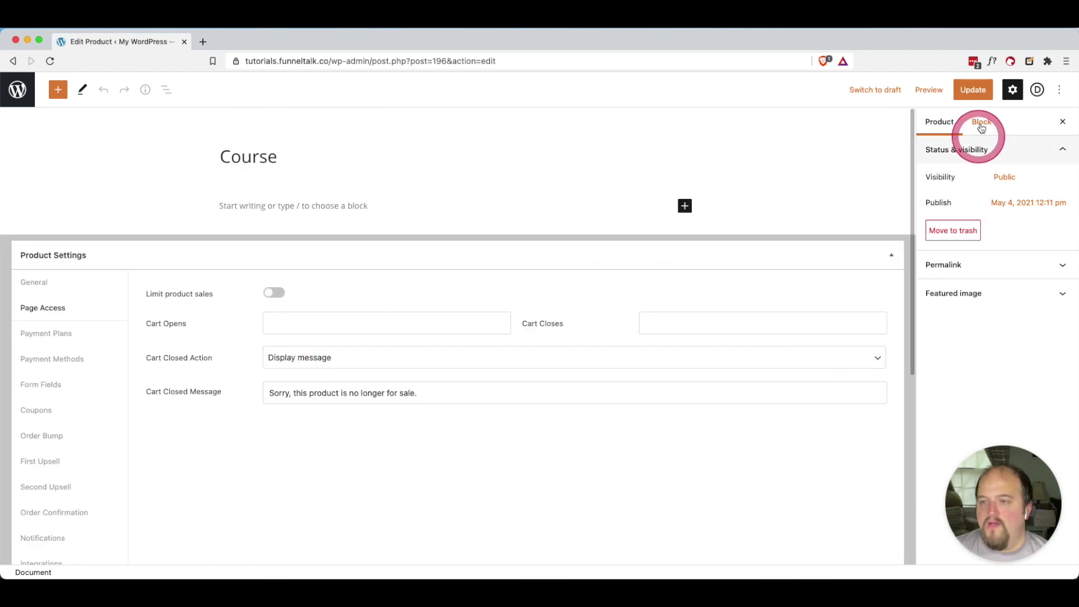
pyautogui.click(972, 89)
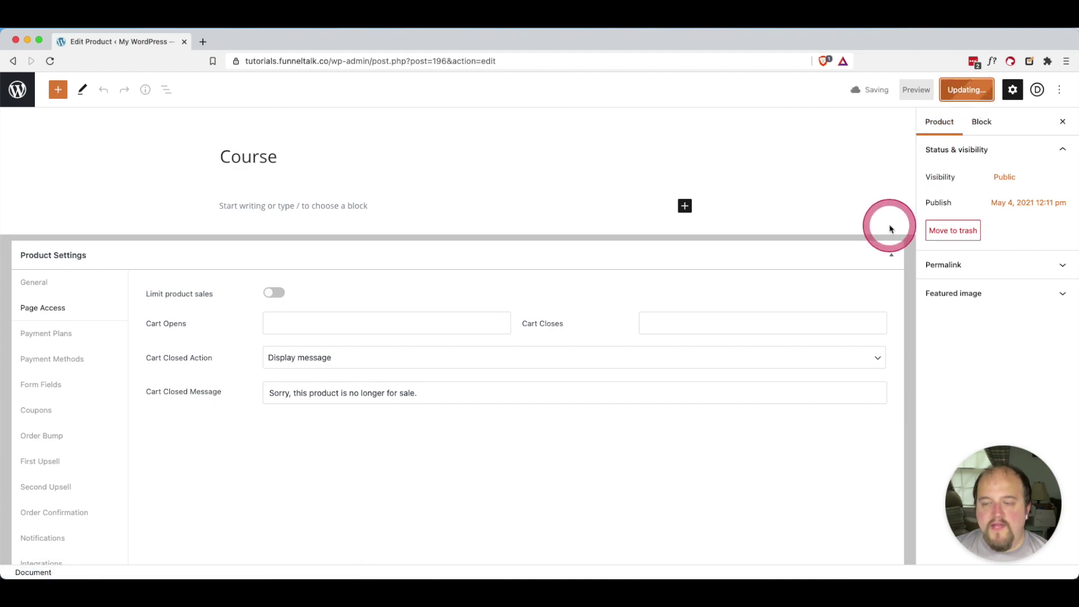
# Step: Open the Course product's live page and examine its order form, the workbook order bump and the order summary
pyautogui.click(116, 543)
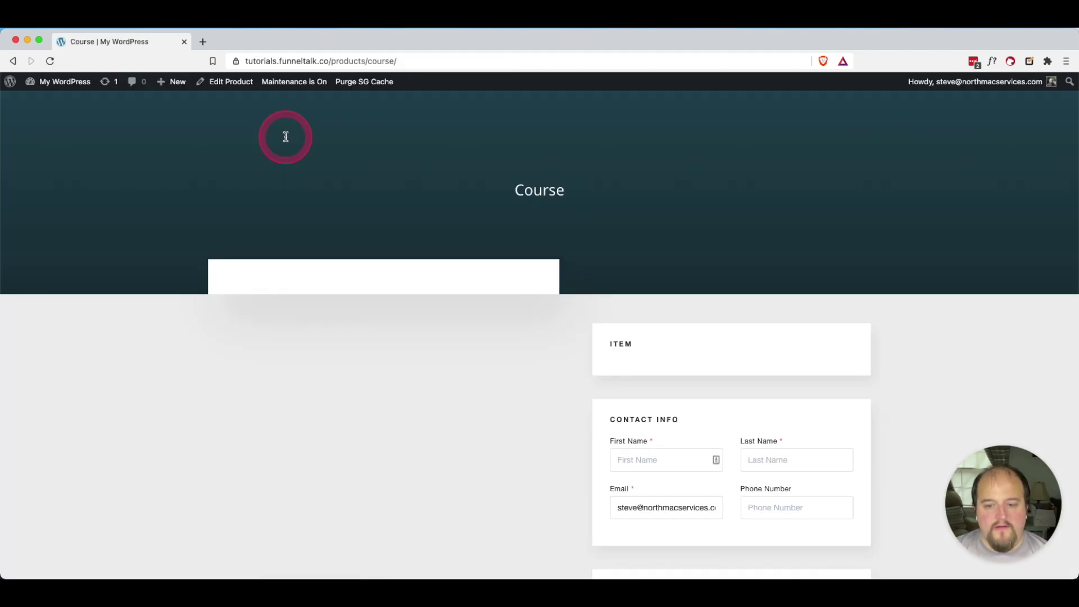
pyautogui.scroll(-6, 406, 432)
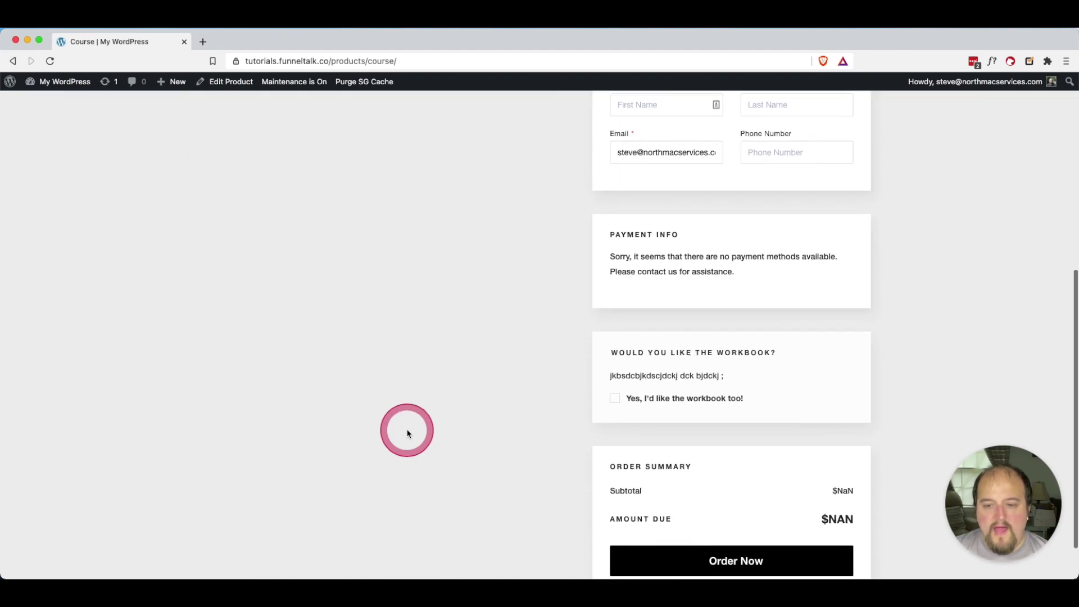
pyautogui.scroll(4, 407, 432)
pyautogui.scroll(2, 503, 366)
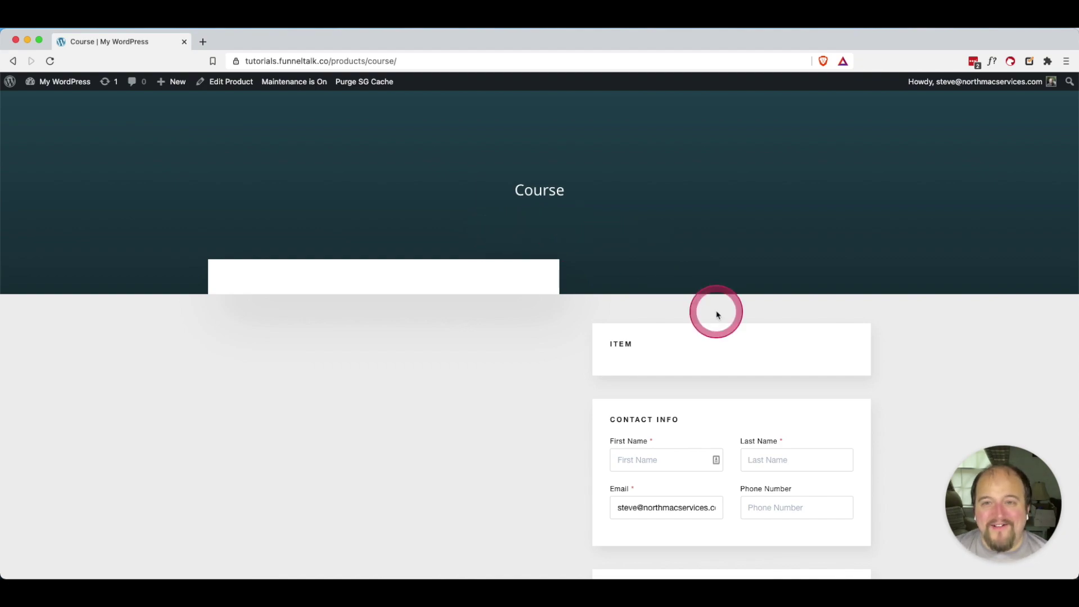
pyautogui.scroll(-8, 717, 315)
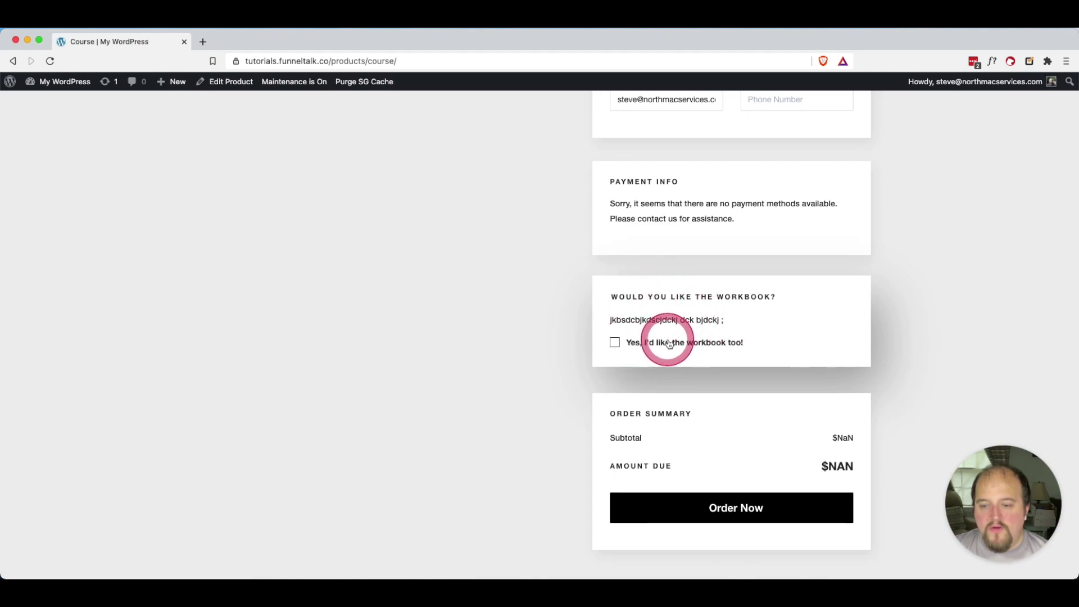
pyautogui.scroll(5, 671, 344)
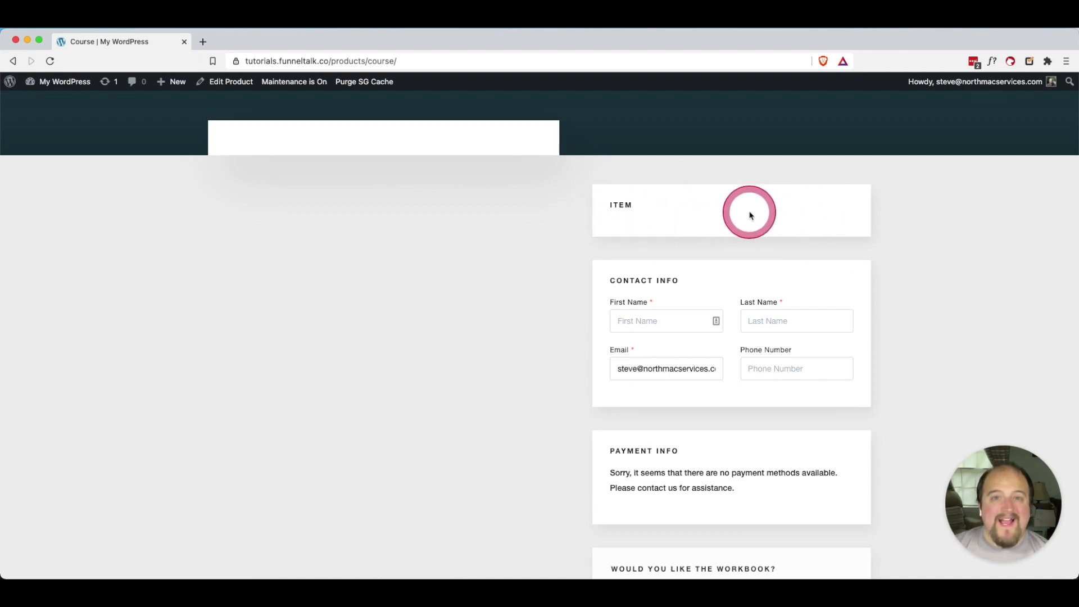
pyautogui.scroll(-5, 750, 215)
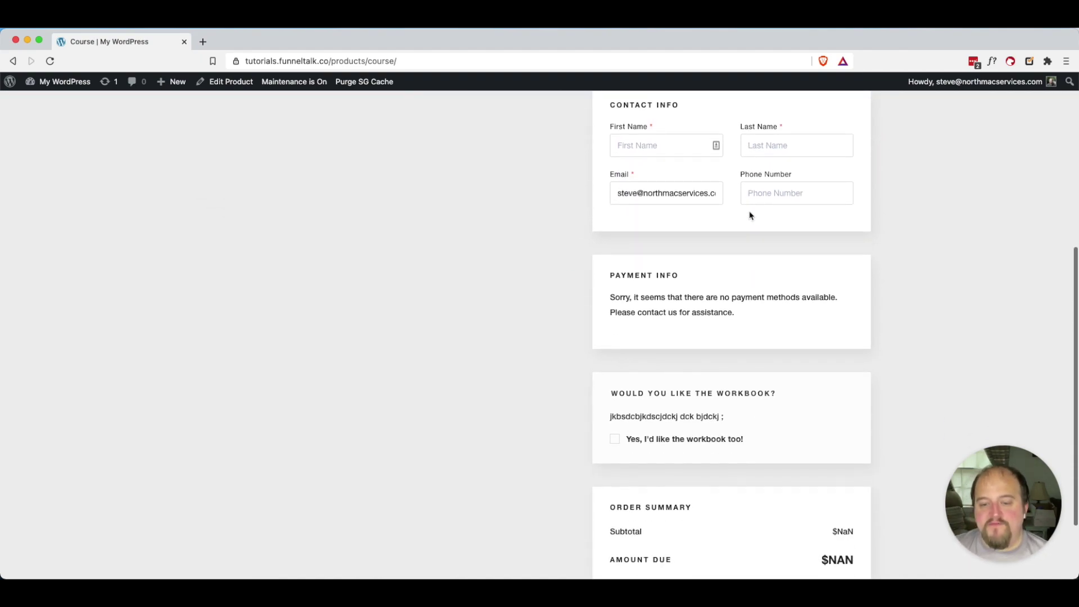
pyautogui.scroll(-1, 749, 215)
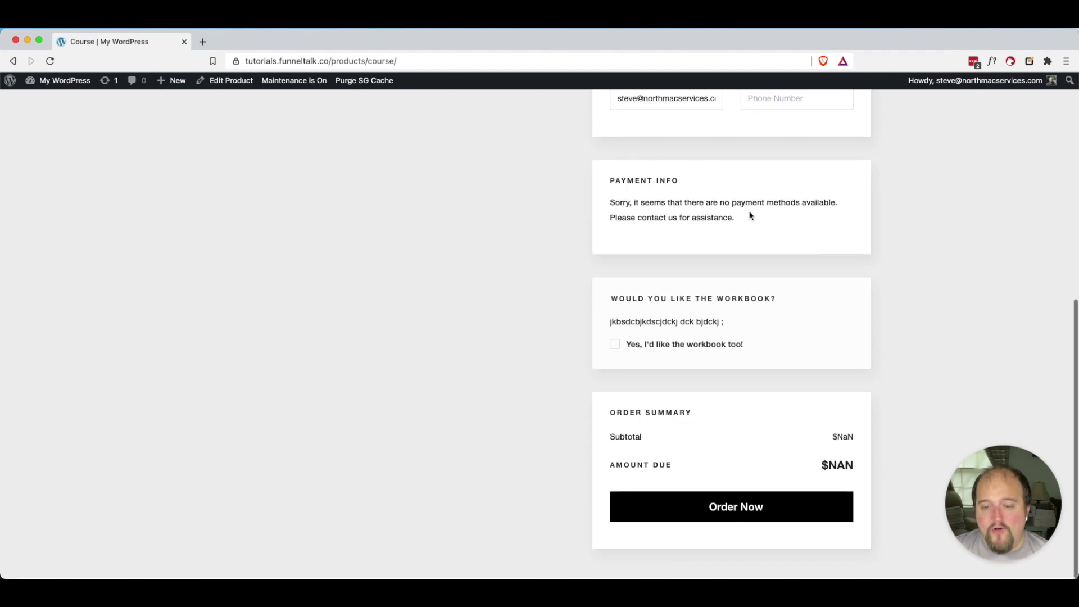
# Step: Test the "Yes, I'd like the workbook too!" order bump by selecting, deselecting and reselecting it, checking the Workbook line in the order summary
pyautogui.click(616, 344)
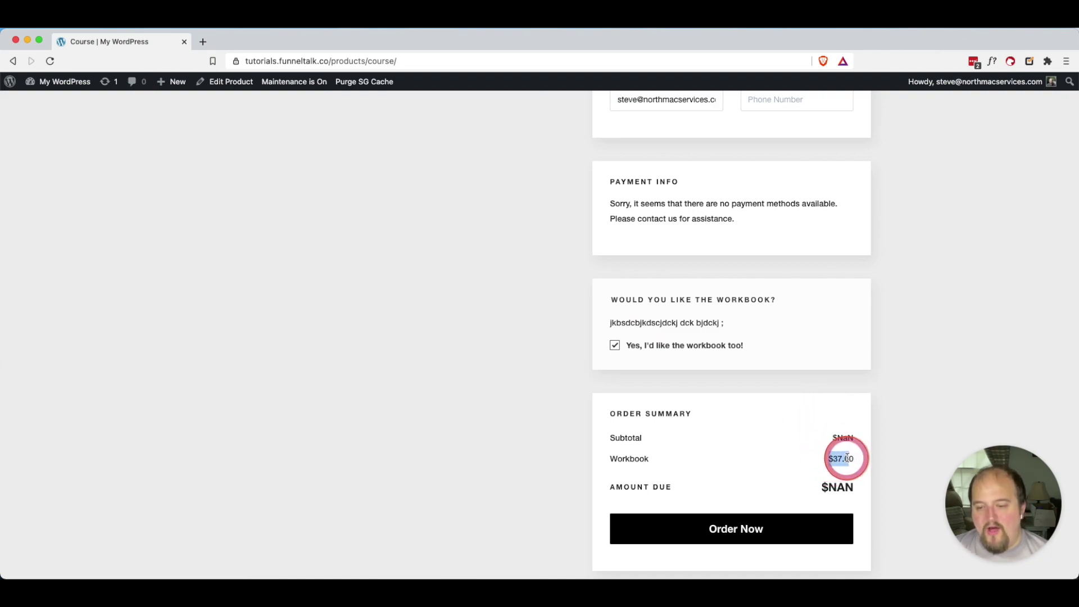
pyautogui.scroll(-1, 845, 457)
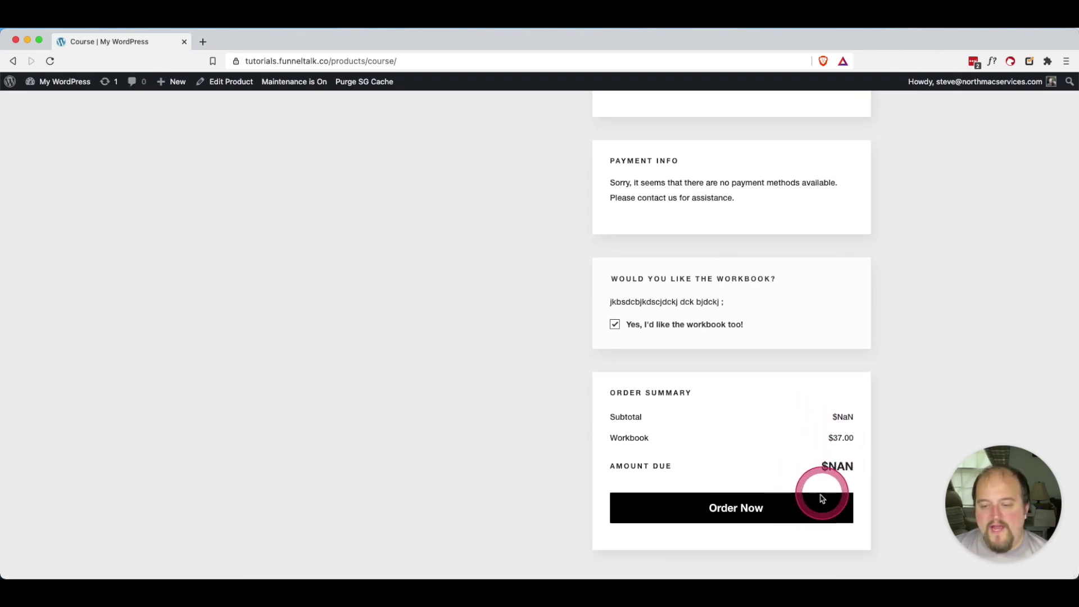
pyautogui.moveTo(829, 437); pyautogui.dragTo(862, 437)
pyautogui.click(838, 427)
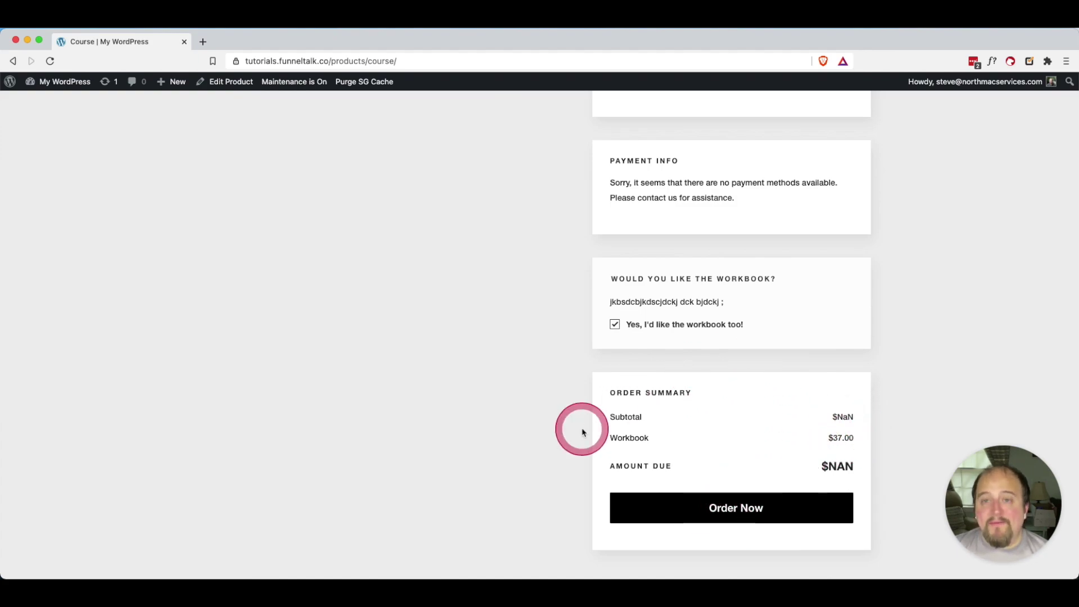
pyautogui.click(615, 324)
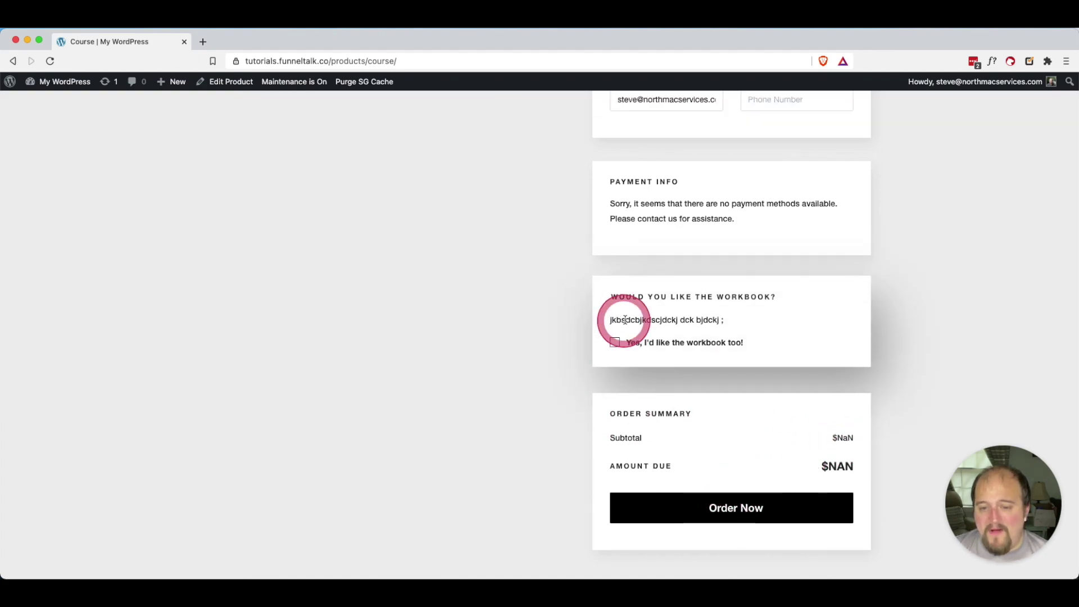
pyautogui.click(614, 342)
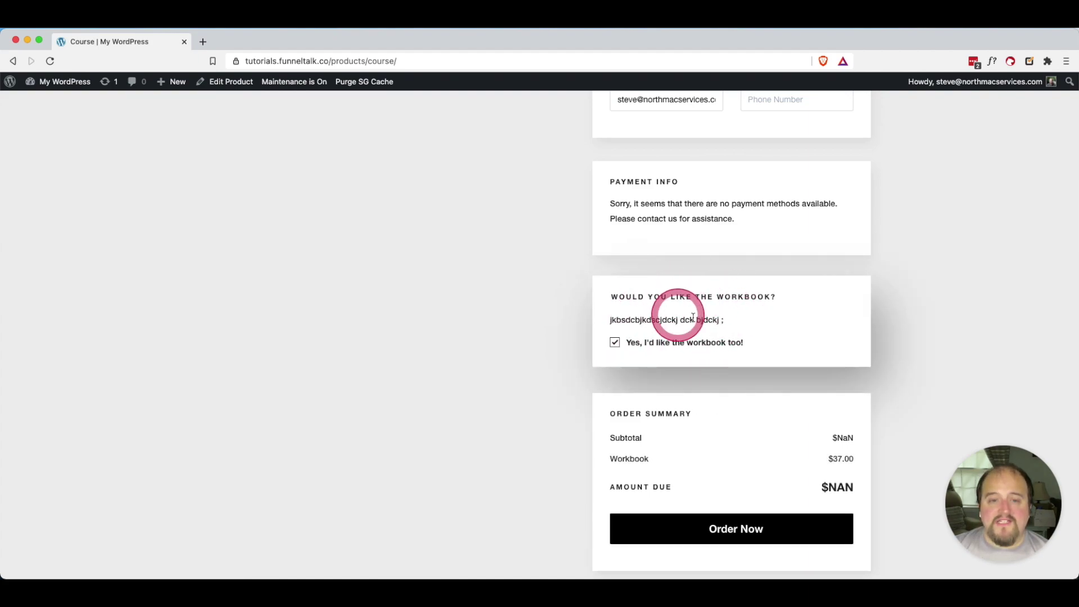